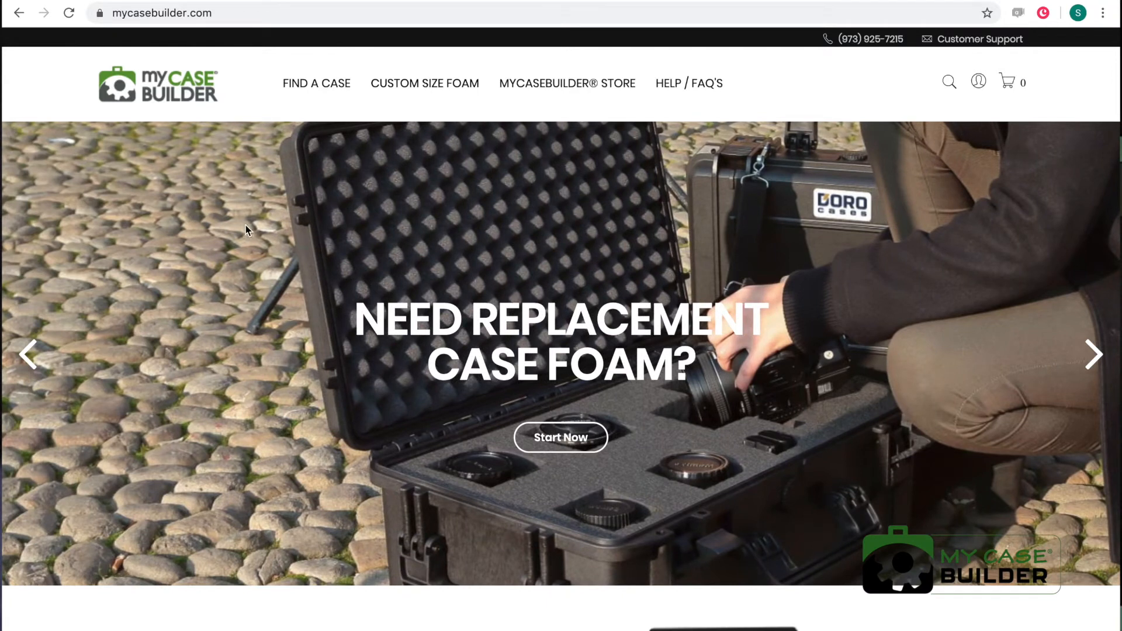
scroll(244, 225, "down", 10)
scroll(245, 230, "down", 1)
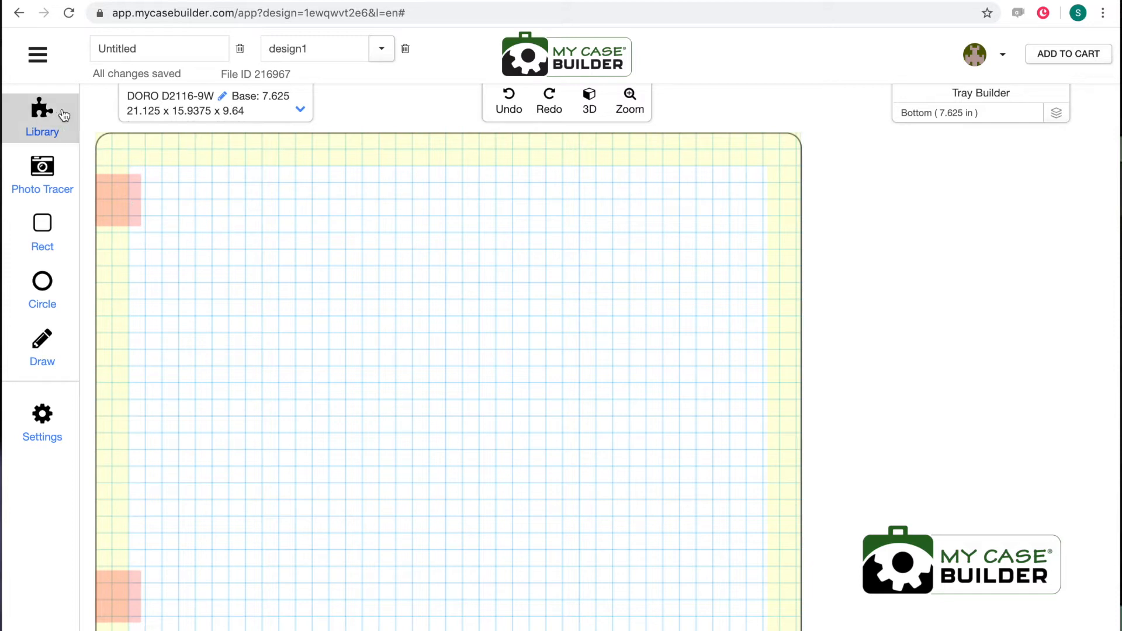
Search the shape library for "canon 70-200"
left_click(46, 119)
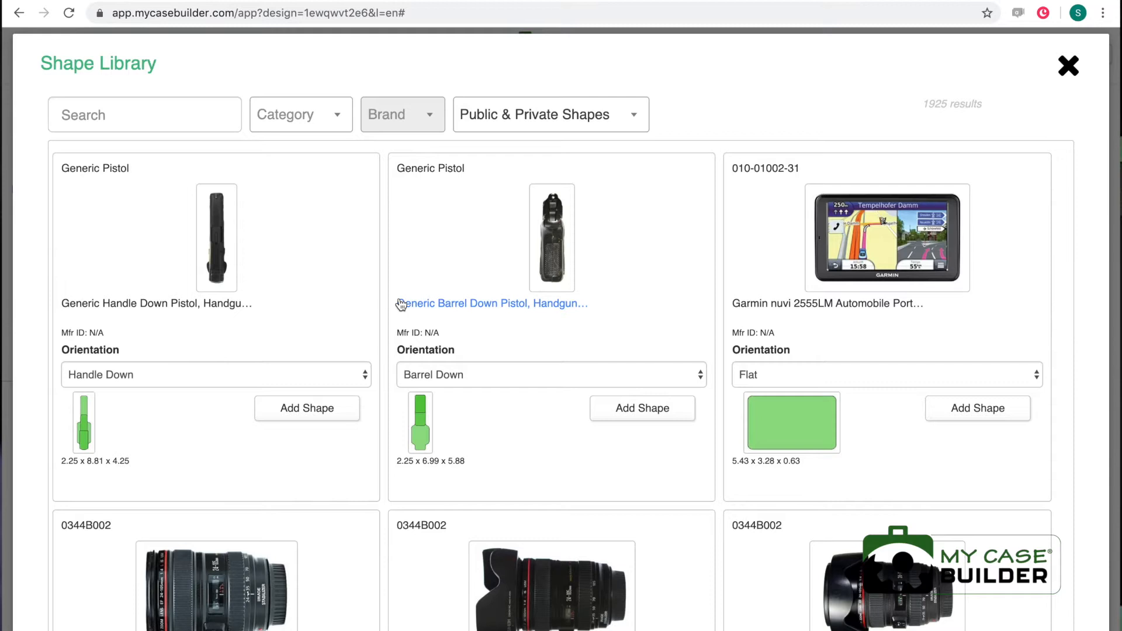
left_click(152, 117)
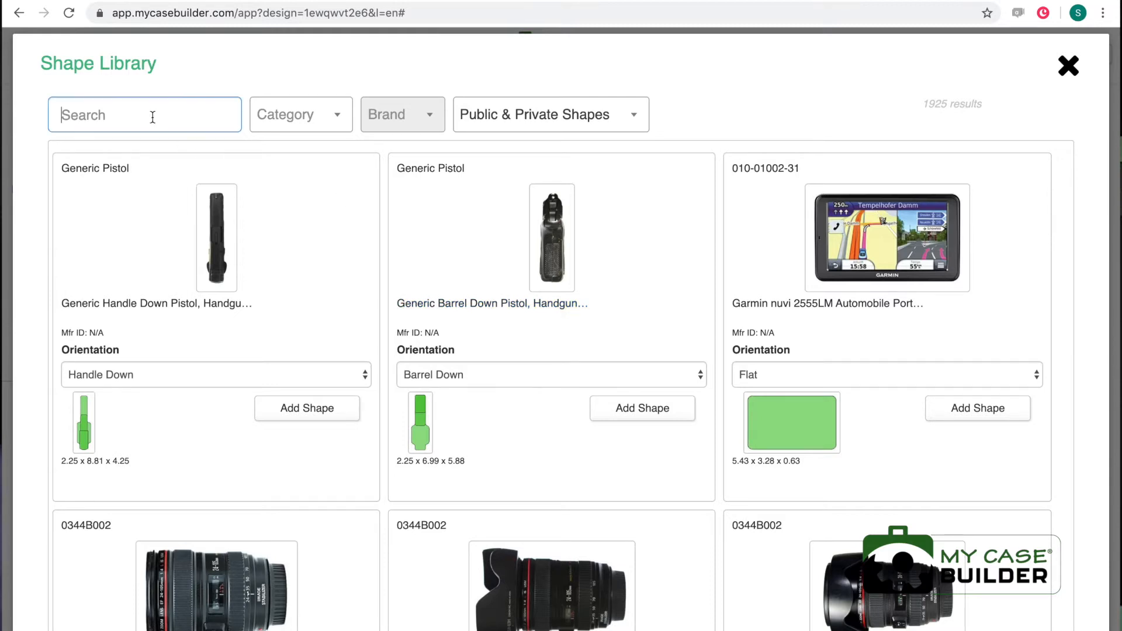
type("canon")
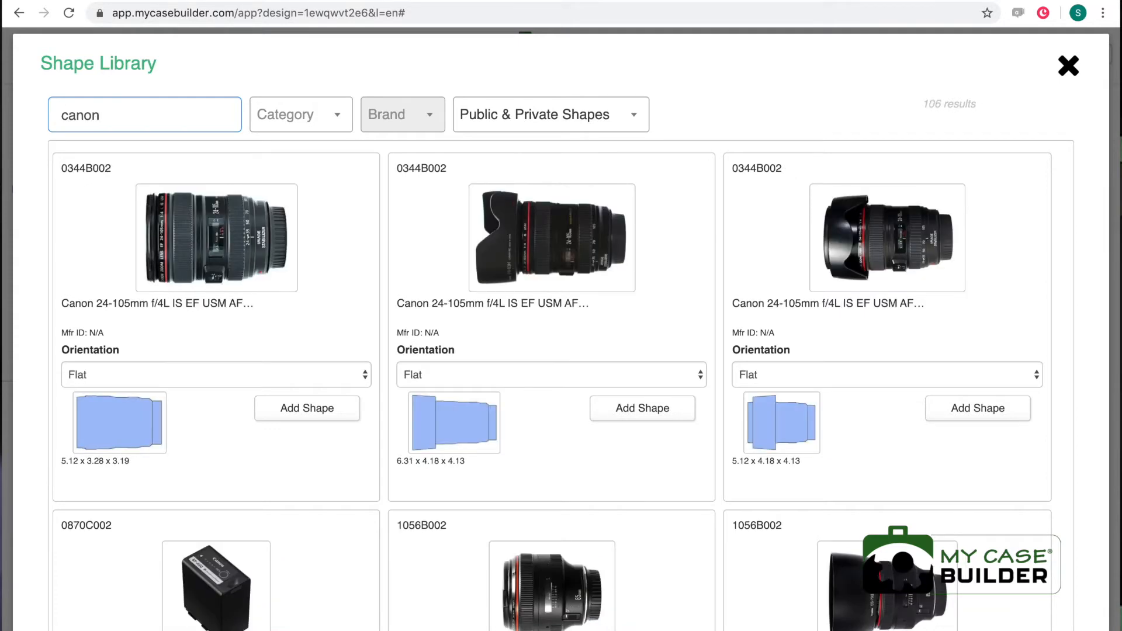
type(" 70-200")
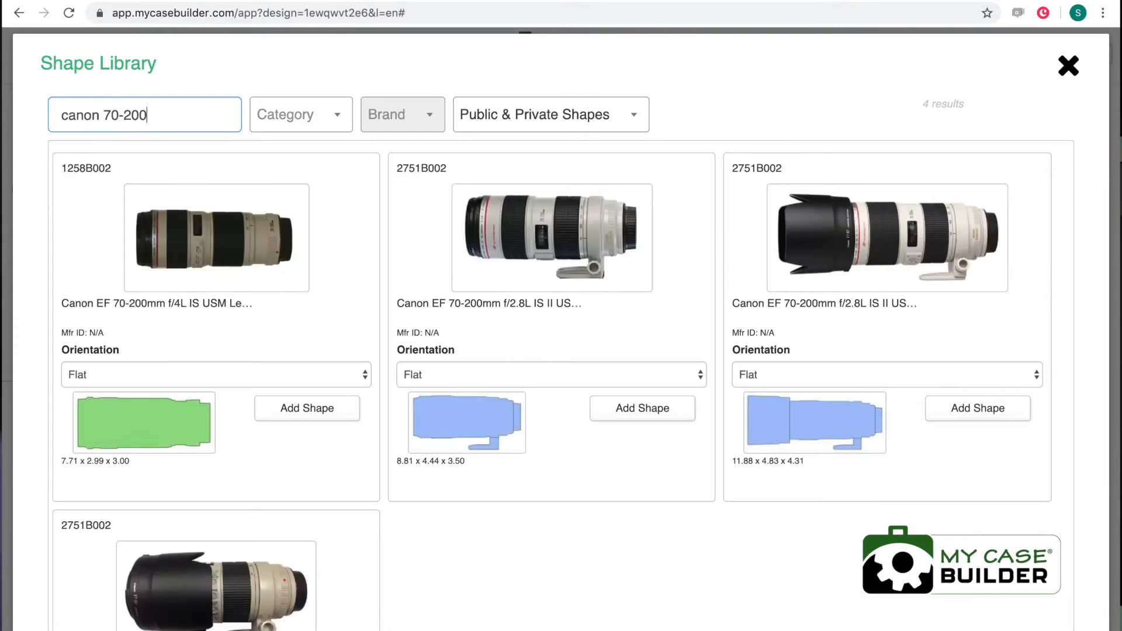
Add the Canon EF 70-200mm f/2.8L IS II lens whose Flat size is 8.81 x 4.82 x 4.31, using the Flat w/Finger Notch orientation
scroll(560, 405, "down", 4)
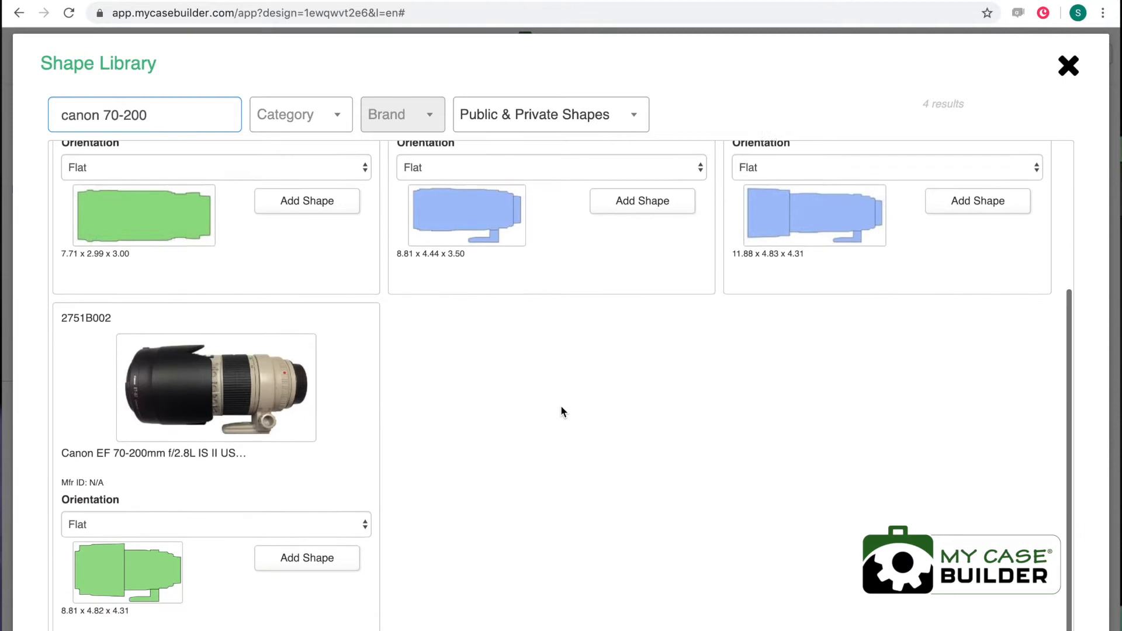
left_click(223, 511)
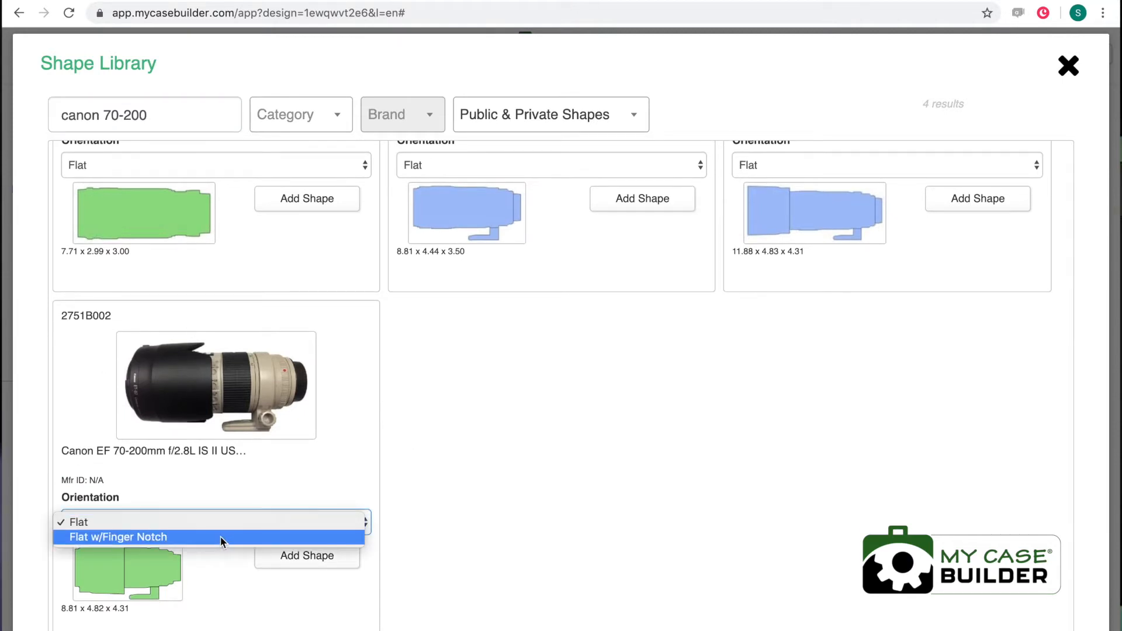
left_click(220, 536)
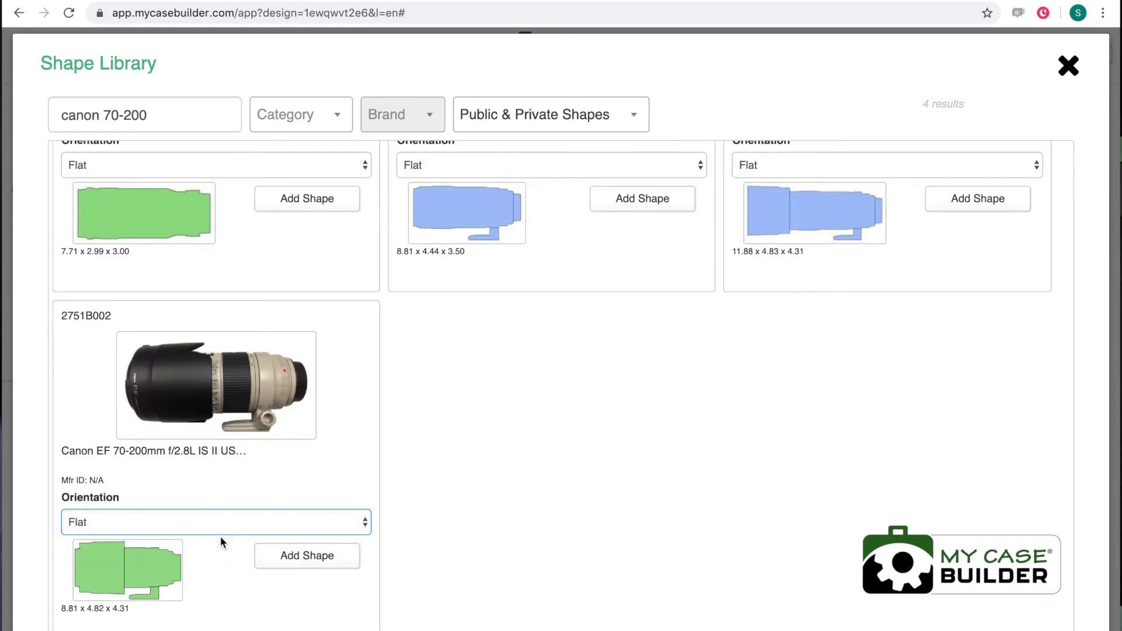
left_click(299, 558)
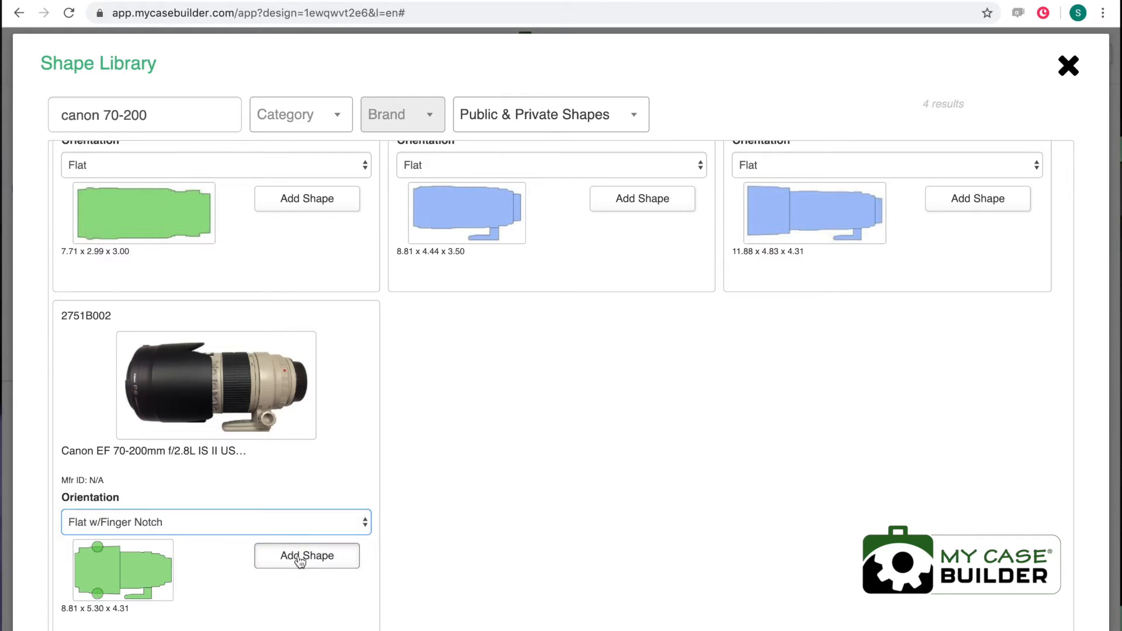
Place the lens cutout in the foam's upper right area, rotated to about 358 degrees, and preview the layout in 3D
left_click_drag(446, 412, 615, 287)
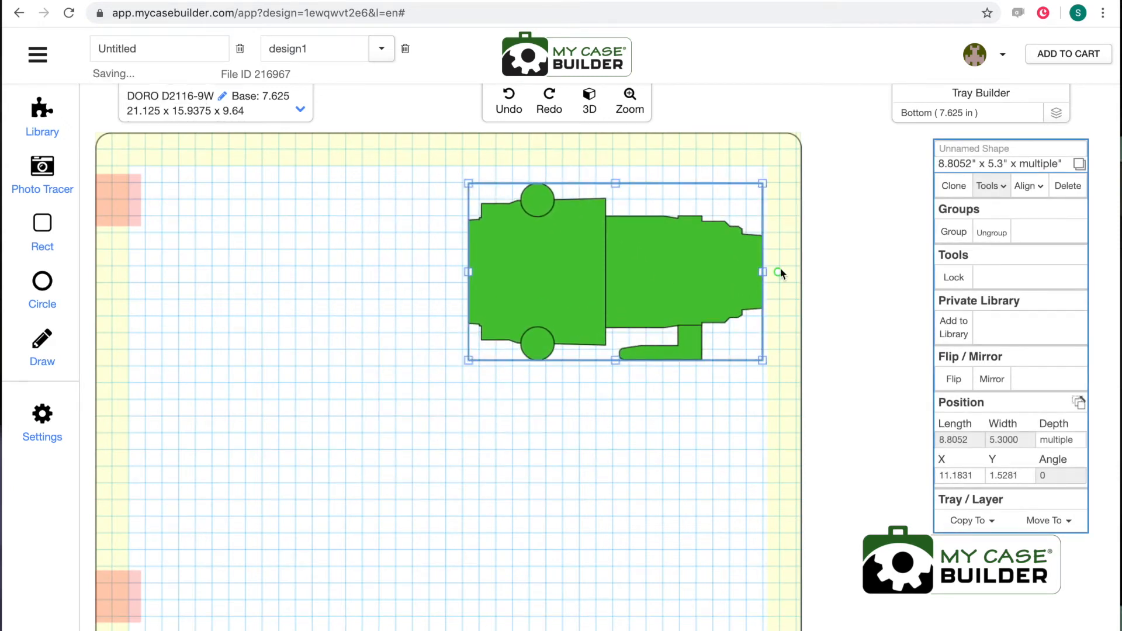
mouse_move(779, 268)
left_mouse_down()
mouse_move(770, 308)
mouse_move(769, 270)
left_mouse_up()
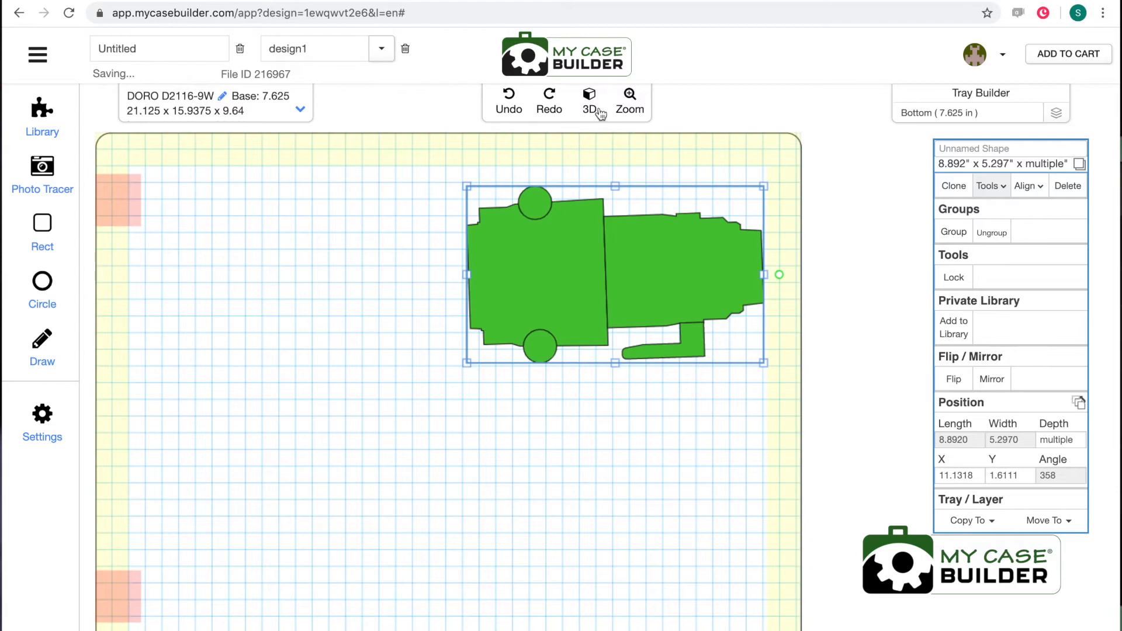
left_click(589, 100)
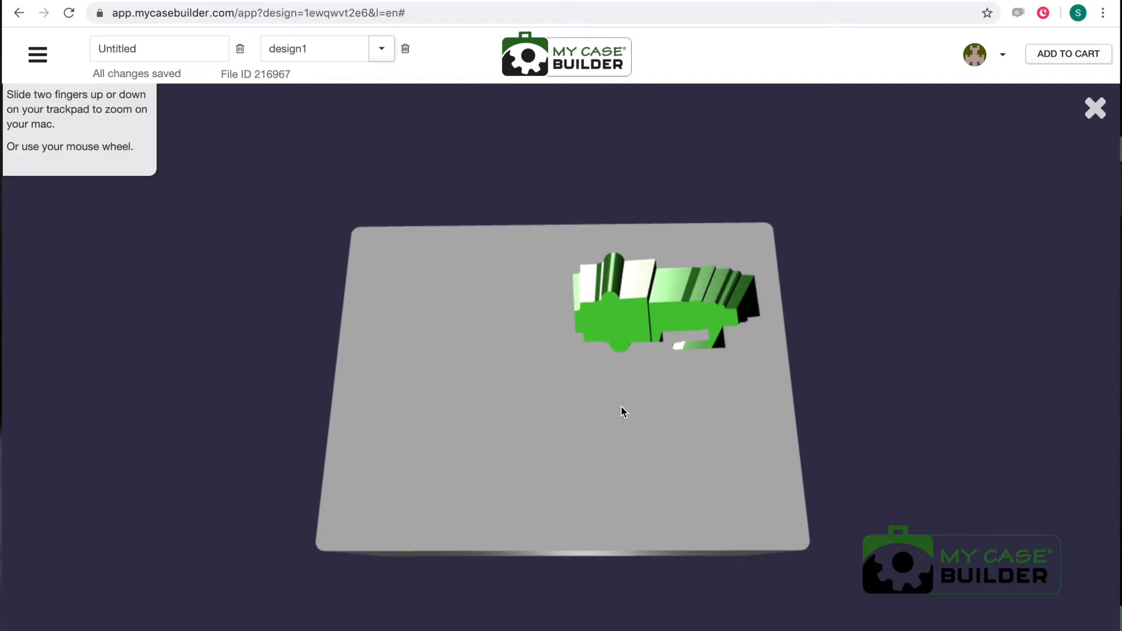
mouse_move(621, 411)
left_mouse_down()
mouse_move(566, 383)
mouse_move(596, 443)
mouse_move(636, 461)
mouse_move(634, 440)
mouse_move(744, 454)
mouse_move(624, 411)
left_mouse_up()
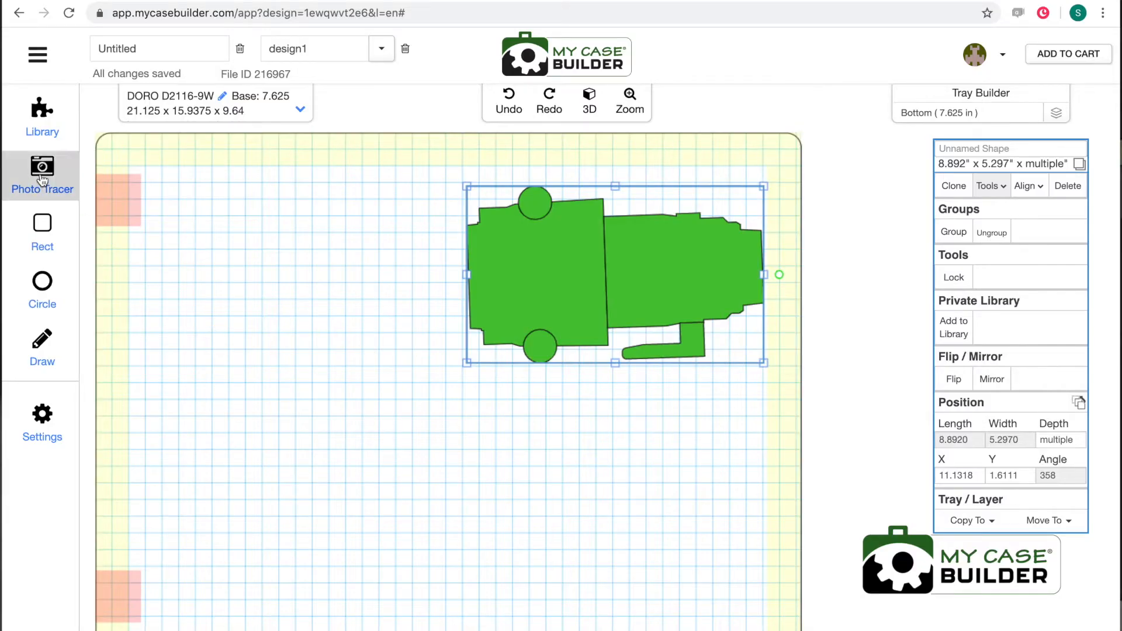
Load the EOS-C300 photo ending in LP1920.jpg into the Photo Tracer and auto-trace the camera's outline
left_click(41, 178)
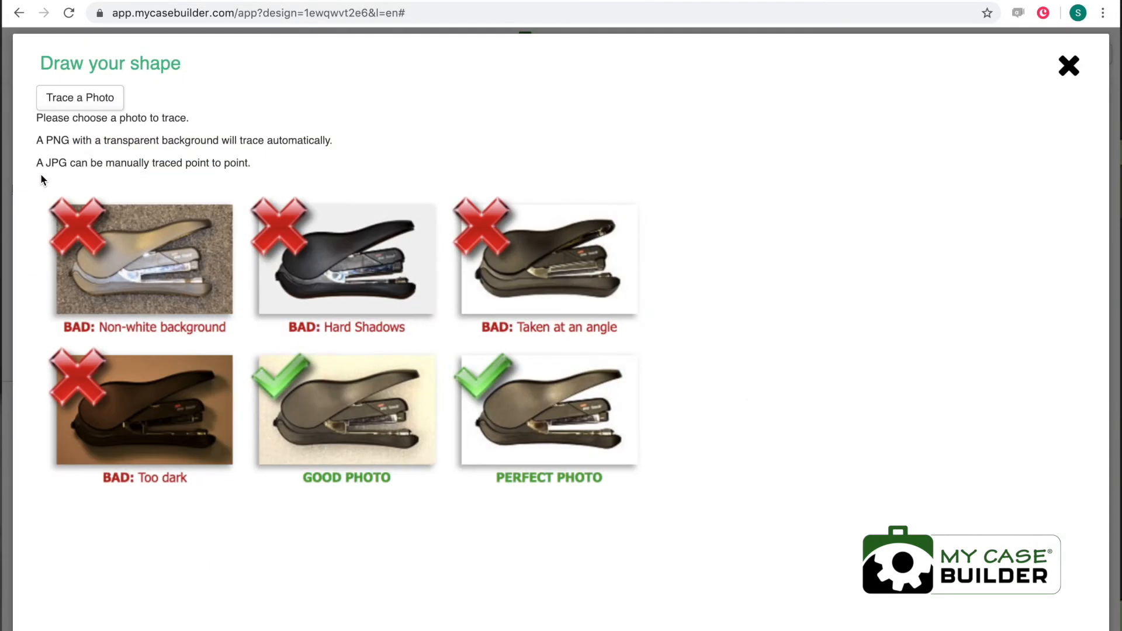
left_click(94, 103)
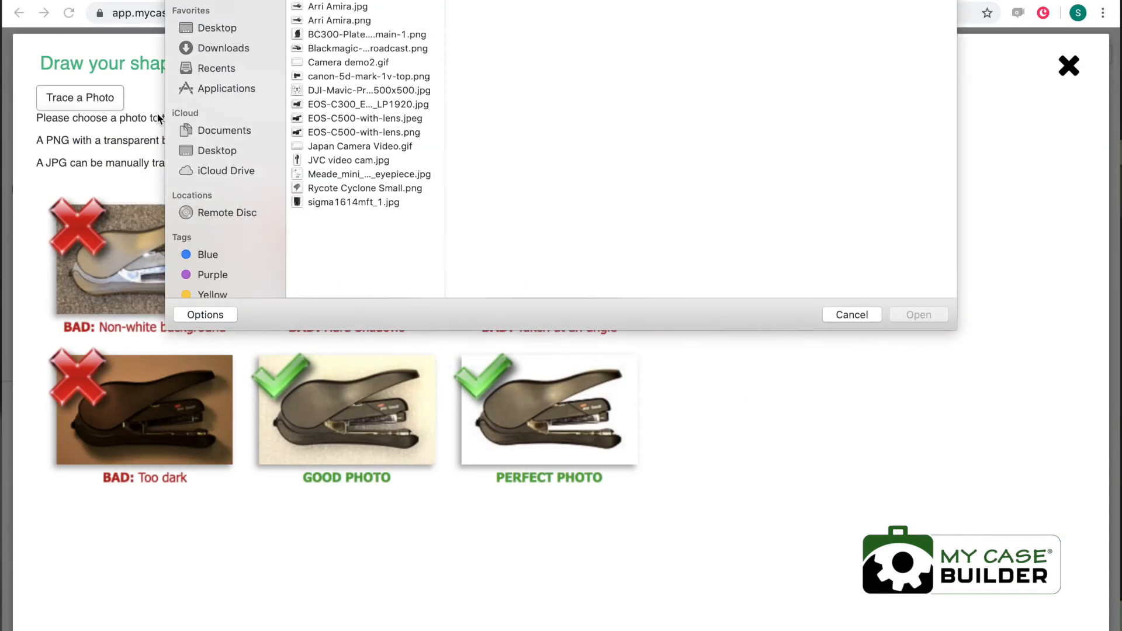
left_click(377, 106)
double_click(377, 107)
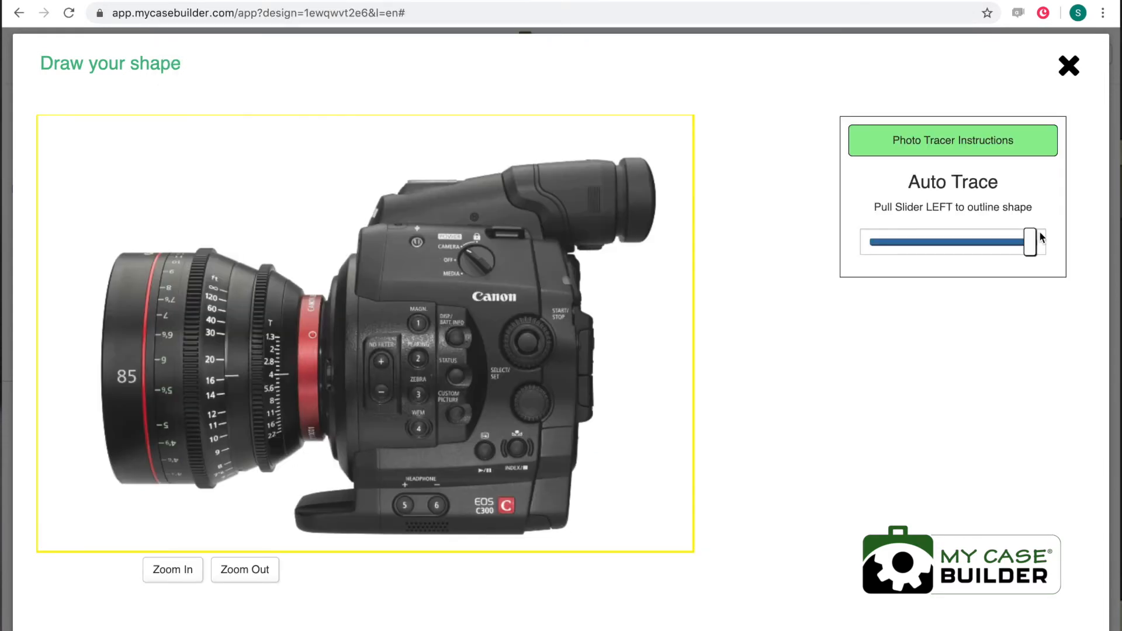
left_click_drag(1030, 242, 915, 259)
left_click(954, 304)
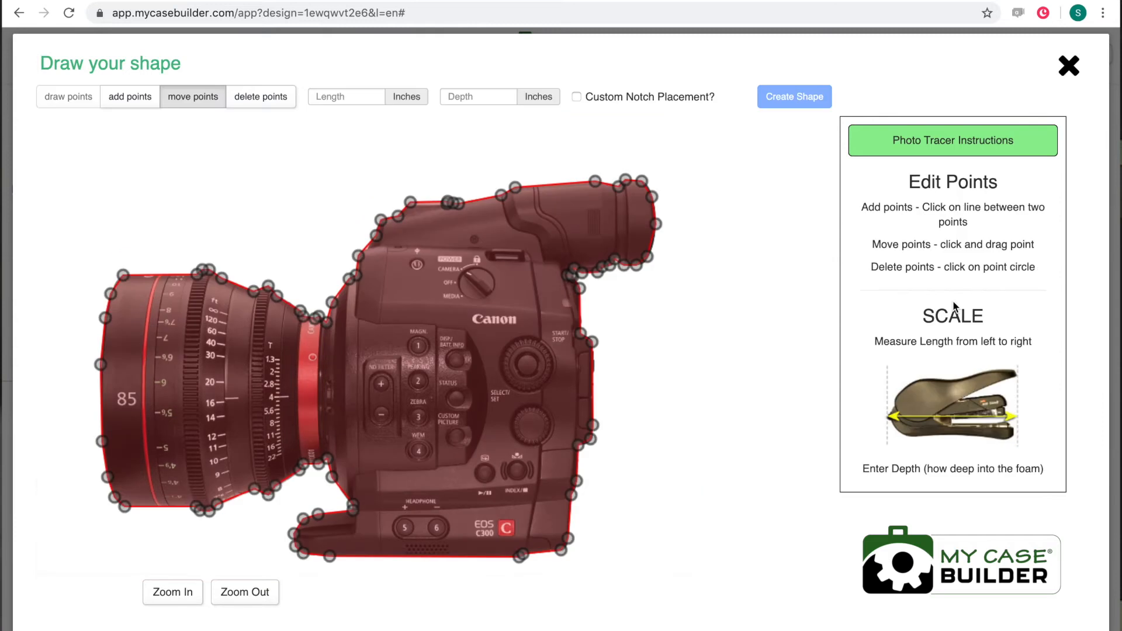
Set the traced camera's length to 16 inches and depth to 4 inches, and create the shape
left_click(346, 96)
type("16")
key("Tab")
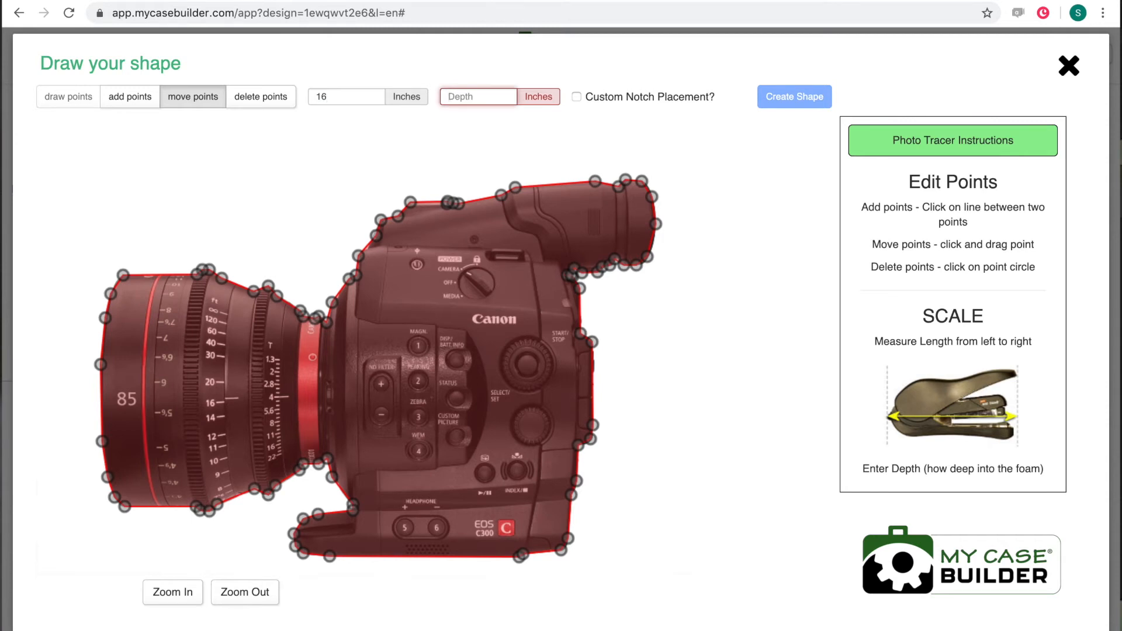
type("4")
left_click(786, 103)
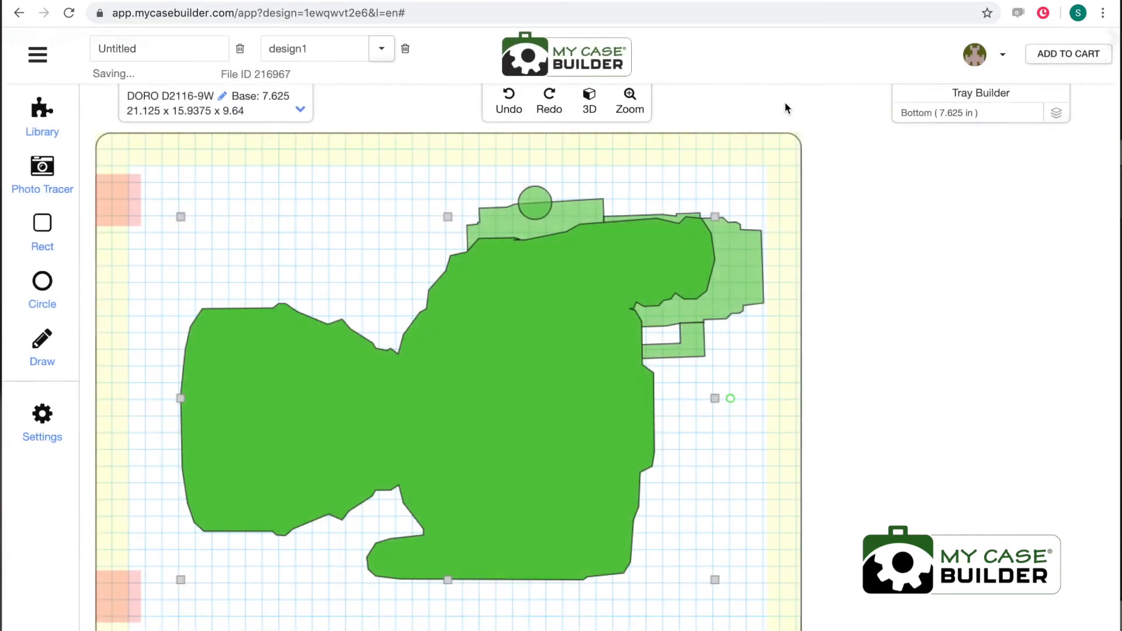
Arrange the two cutouts so the lens sits in the foam's upper left and the camera lies below it without overlap
left_click_drag(566, 461, 530, 481)
left_click_drag(736, 270, 402, 229)
left_click(565, 369)
left_click_drag(566, 368, 582, 392)
left_click(374, 234)
left_click_drag(374, 234, 388, 235)
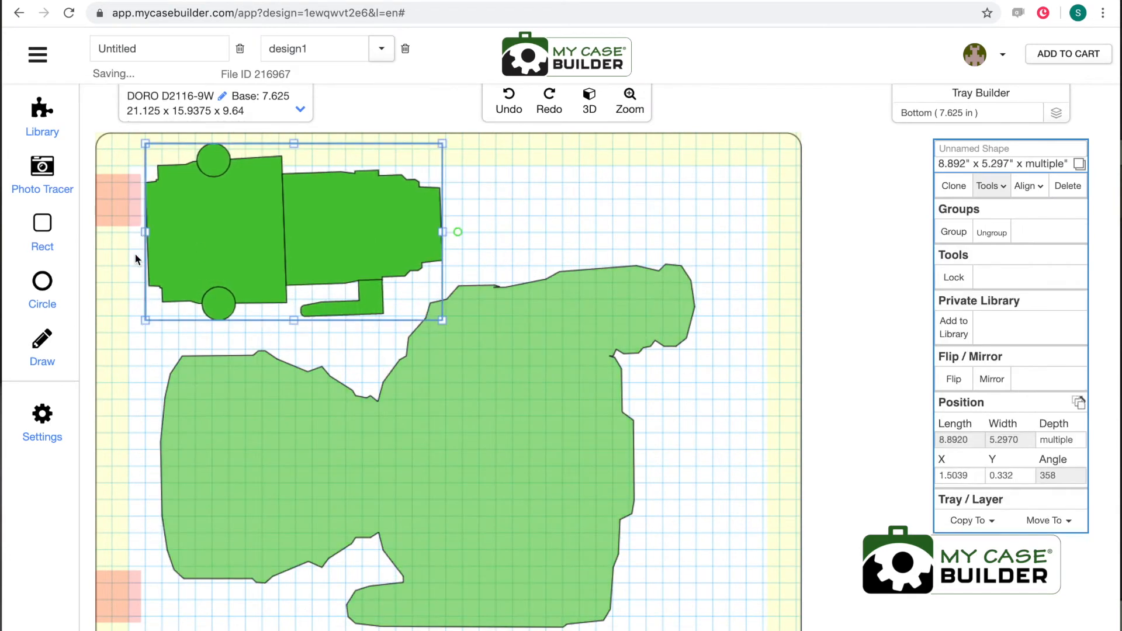
Draw a closed, notched five-point custom shape about 8 by 4.7 inches
left_click(49, 348)
left_click(244, 330)
left_click(191, 244)
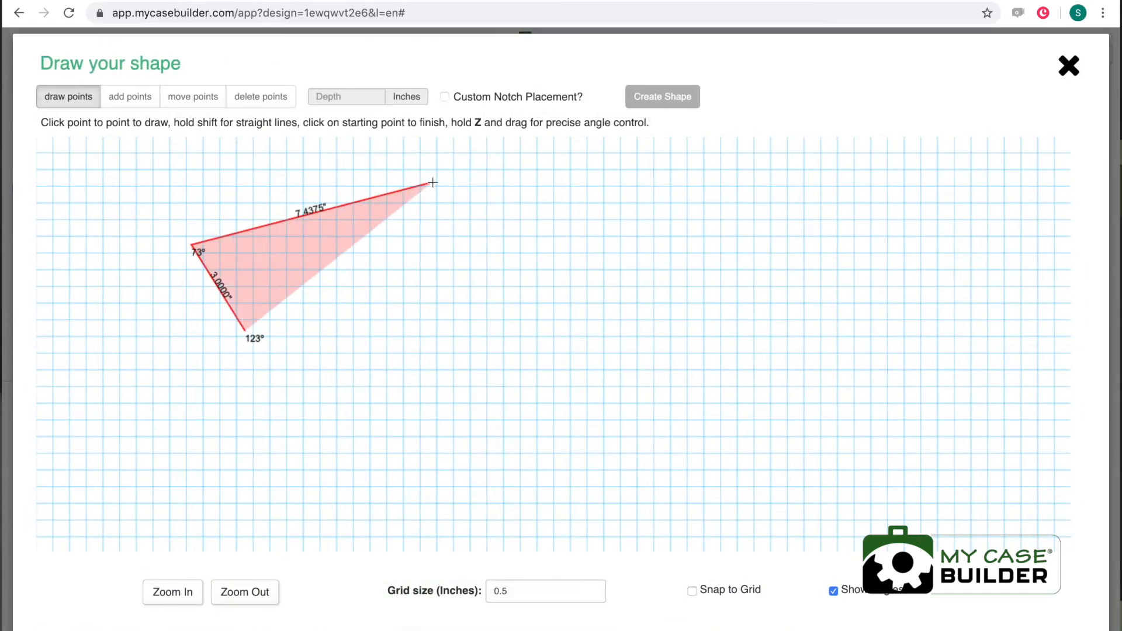
left_click(433, 182)
left_click(459, 338)
left_click(356, 247)
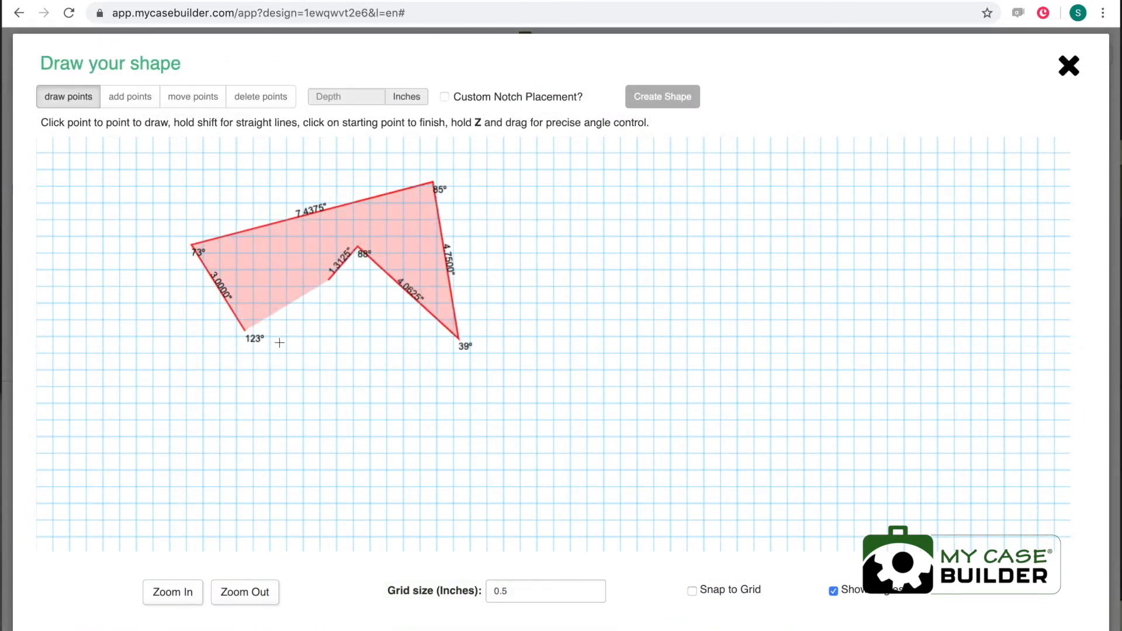
left_click(245, 331)
Set the drawn shape's depth to 2 inches and create it in the foam layout
left_click(334, 94)
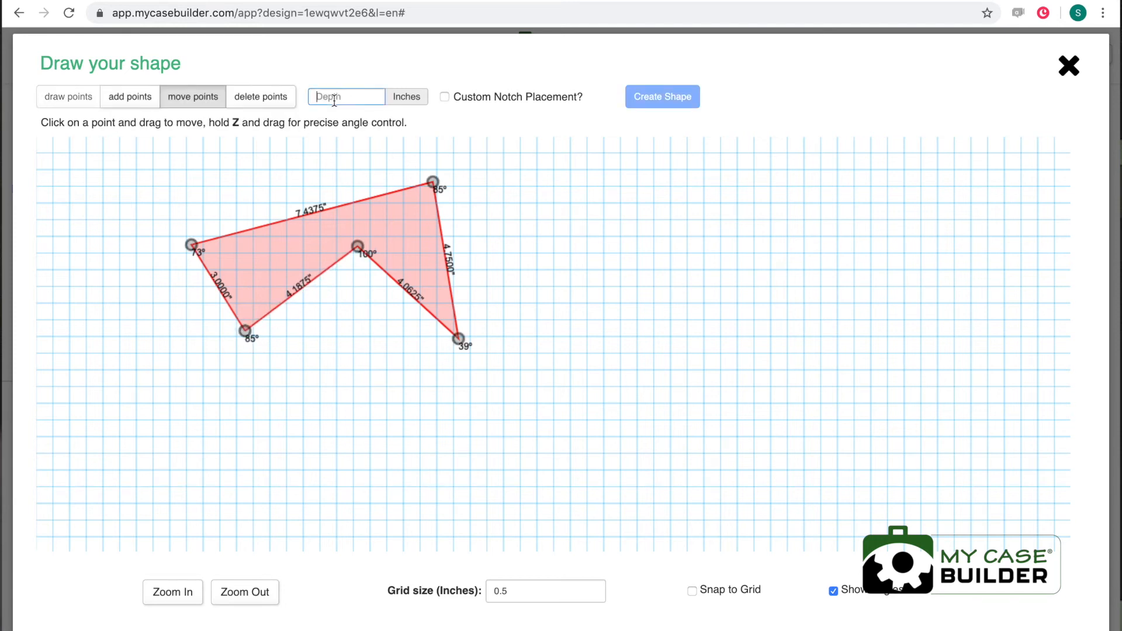
type("2")
left_click(662, 112)
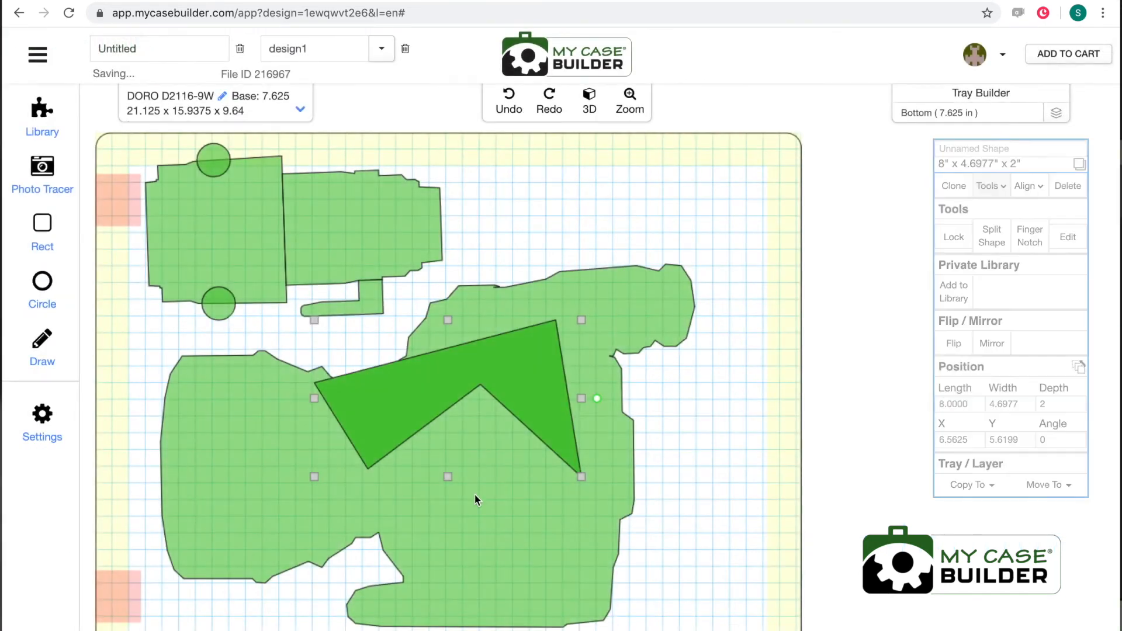
Move the notched custom shape to the foam's upper right area and delete it
mouse_move(511, 396)
left_mouse_down()
mouse_move(561, 293)
mouse_move(672, 223)
mouse_move(669, 245)
mouse_move(675, 239)
left_mouse_up()
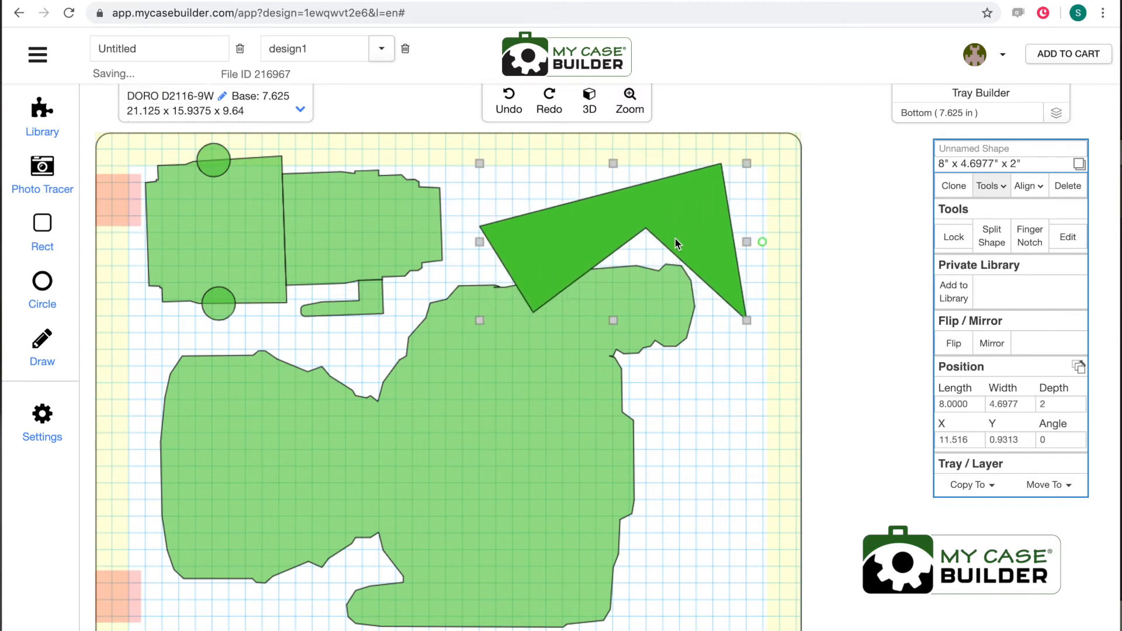
key("Delete")
key("Return")
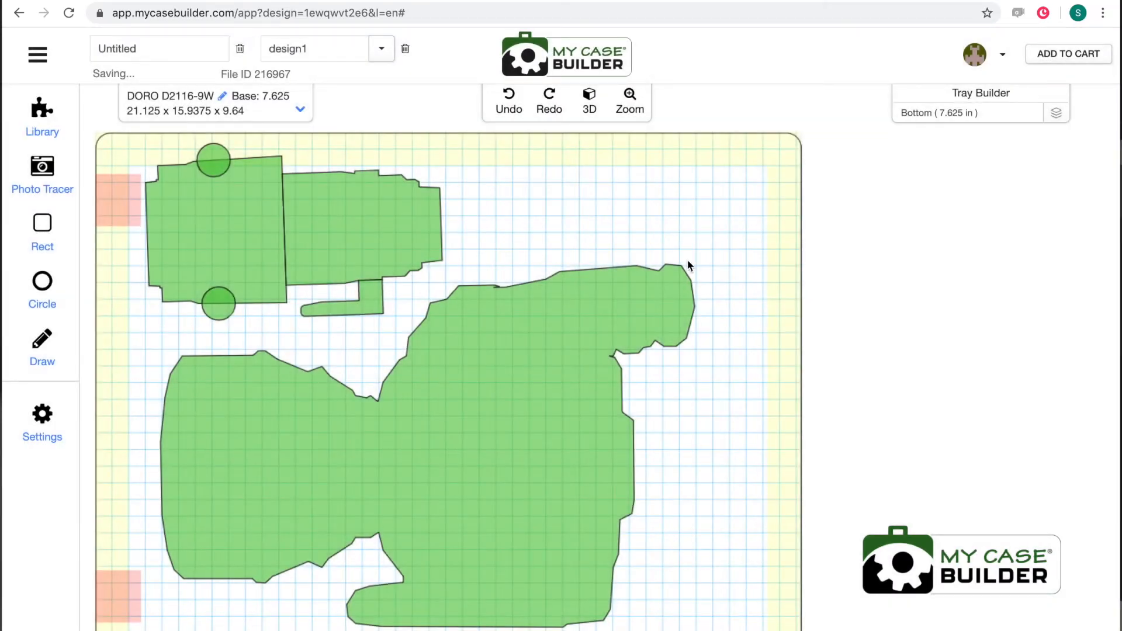
Open the tray editor for the case foam and split the bottom tray into two layers
left_click(544, 346)
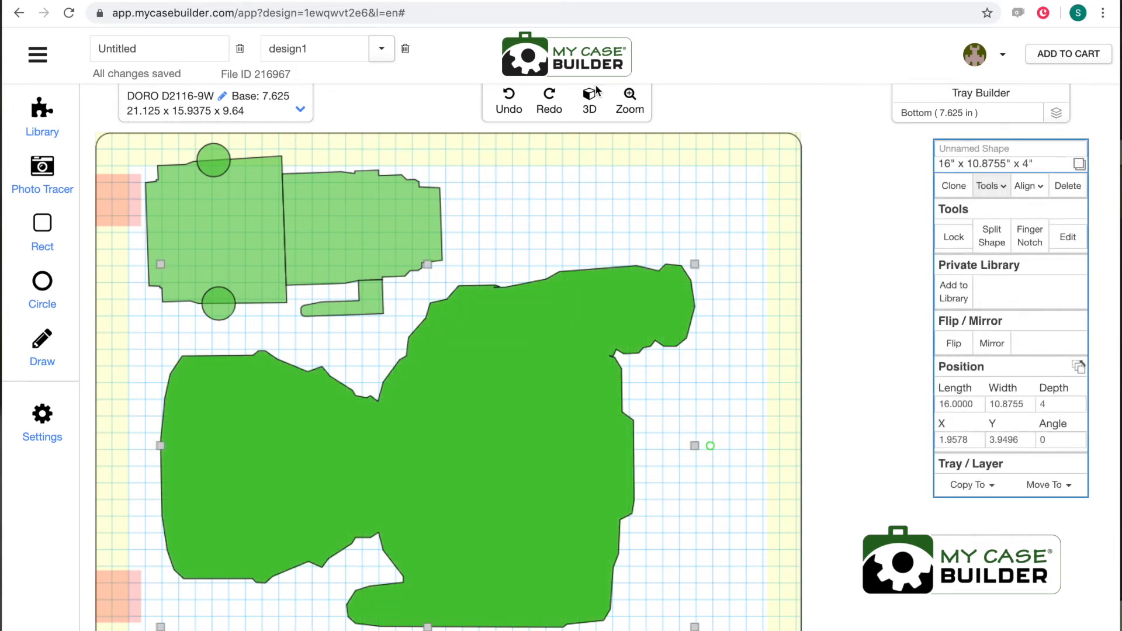
left_click(1056, 115)
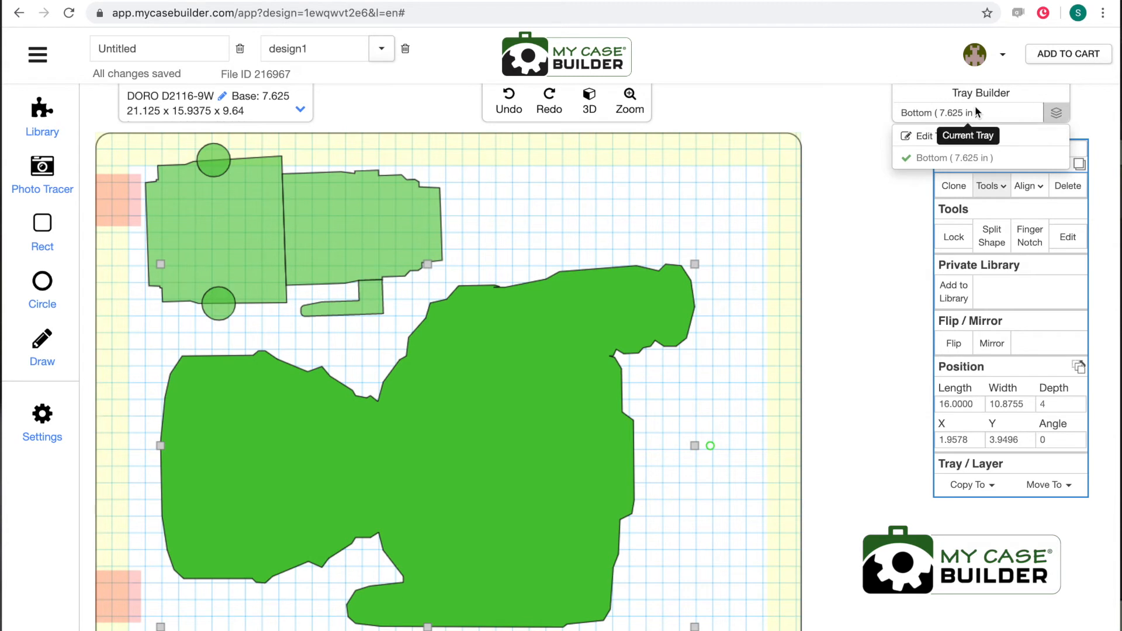
left_click(930, 140)
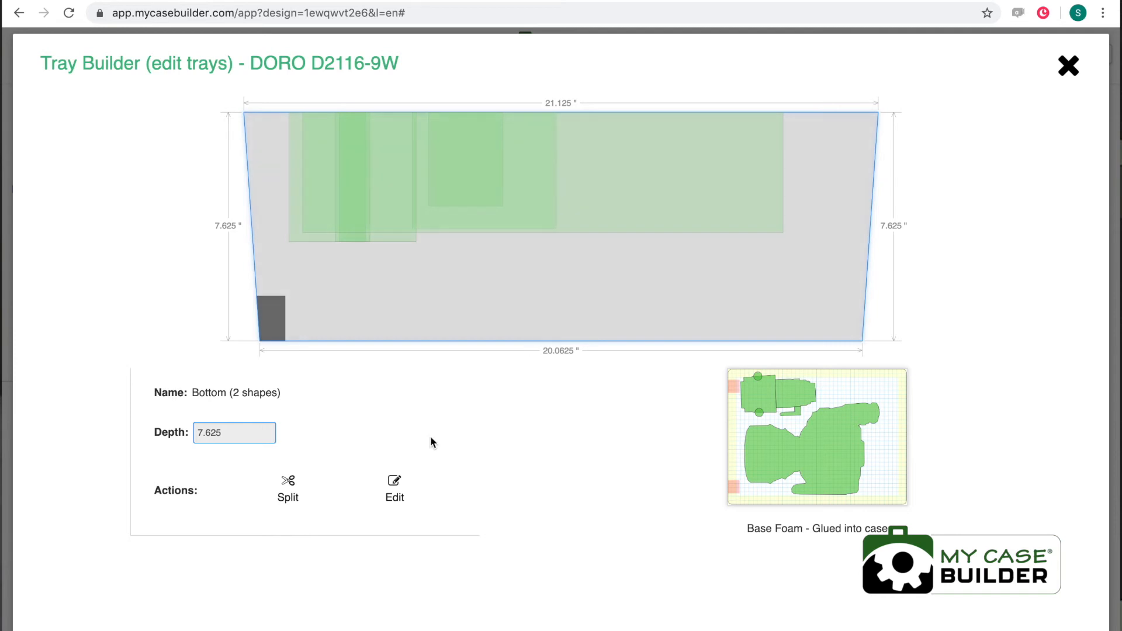
left_click(287, 488)
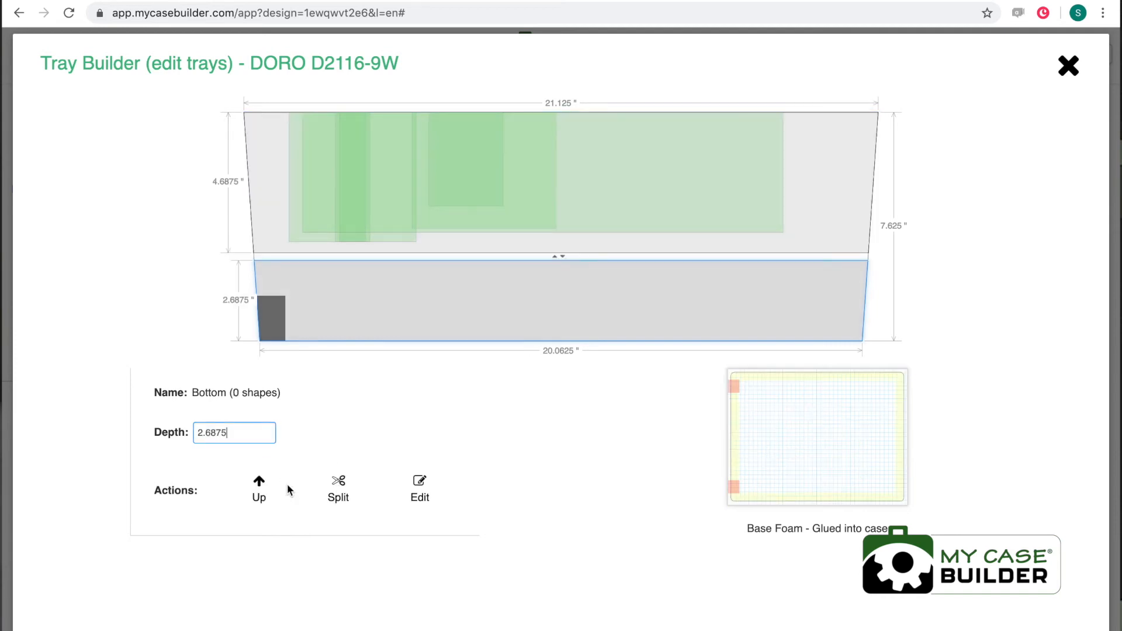
Review the top and bottom trays in the tray editor and open the top tray's layout
left_click(582, 134)
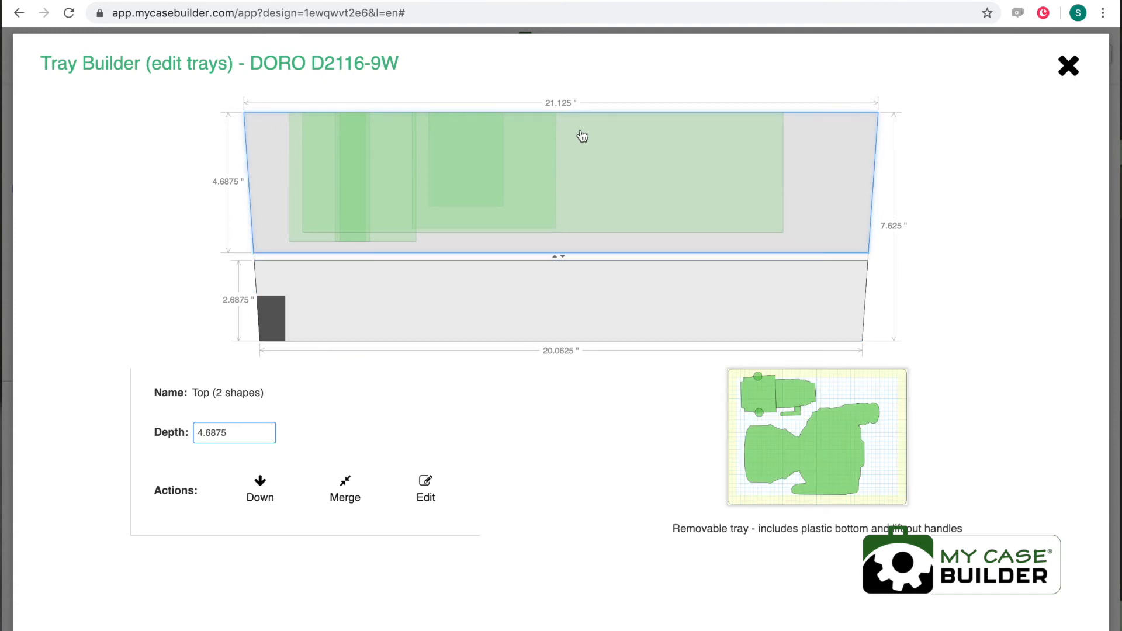
left_click(583, 315)
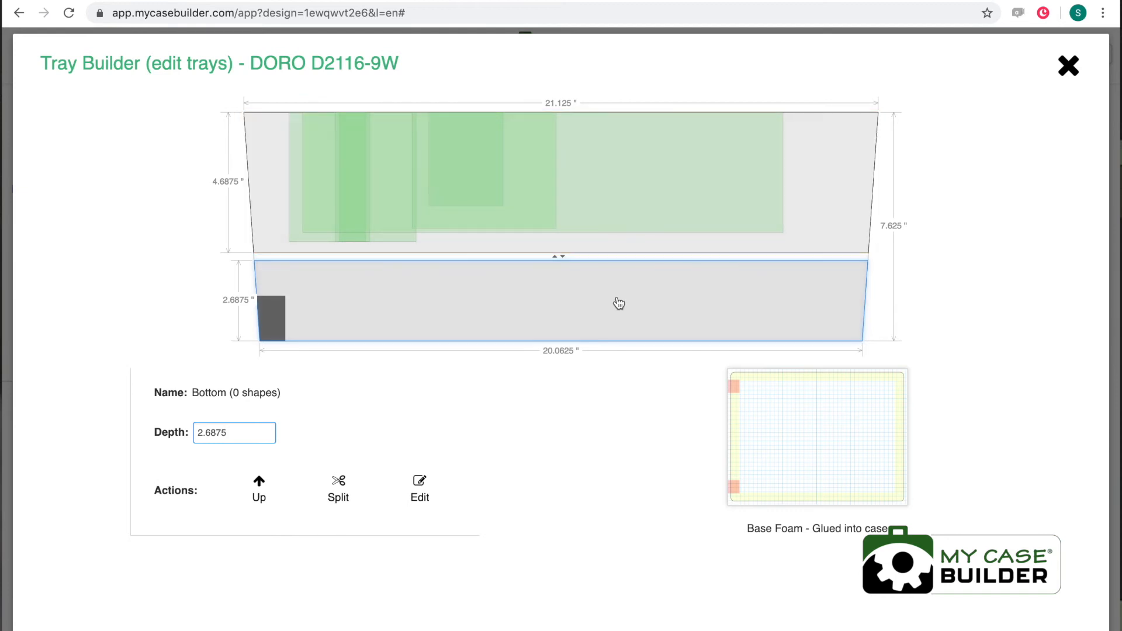
left_click(678, 215)
left_click(832, 421)
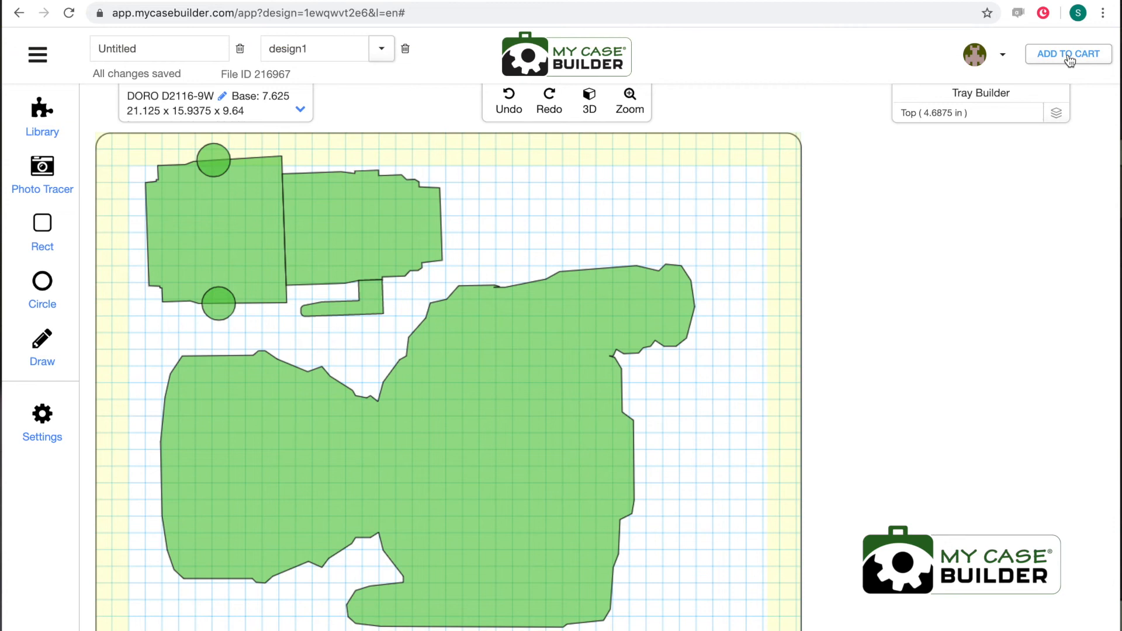
Start an order for the design with case and custom foam, and bring up the base foam options
left_click(1069, 58)
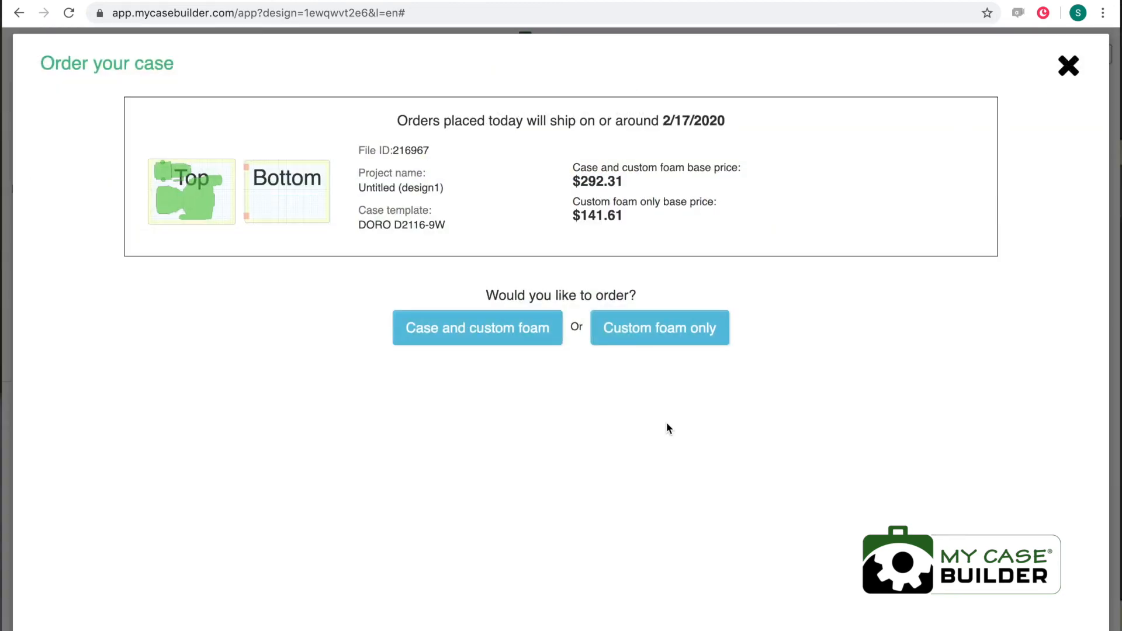
left_click(501, 340)
scroll(599, 396, "down", 2)
scroll(600, 401, "down", 2)
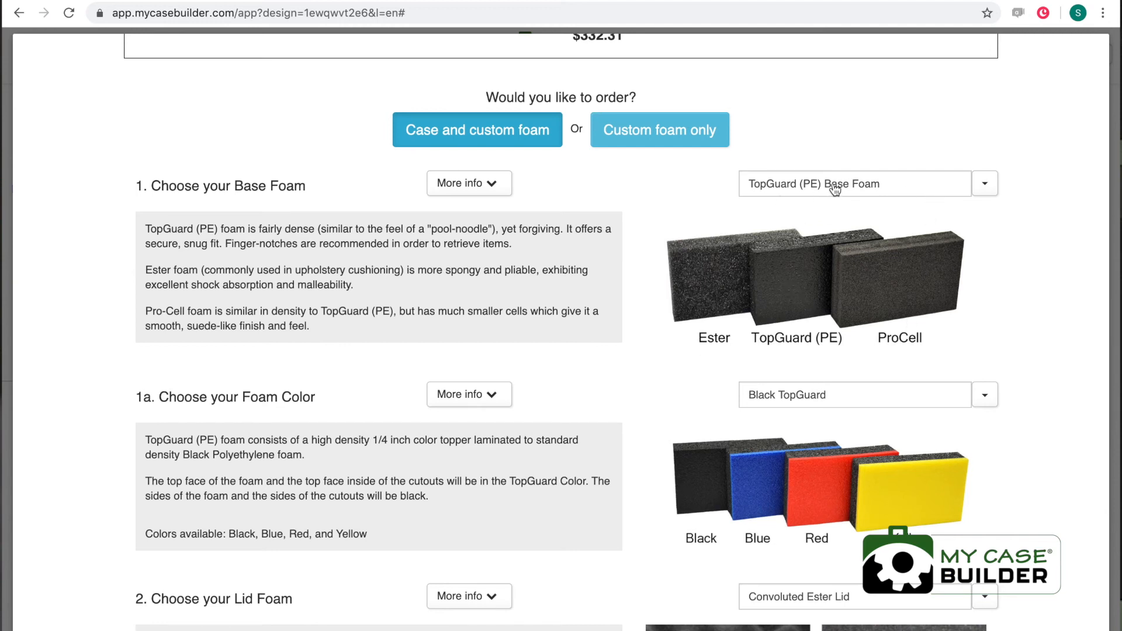
Try Charcoal Ester Base Foam as the base foam and switch the selection back to TopGuard (PE) Base Foam
left_click(979, 188)
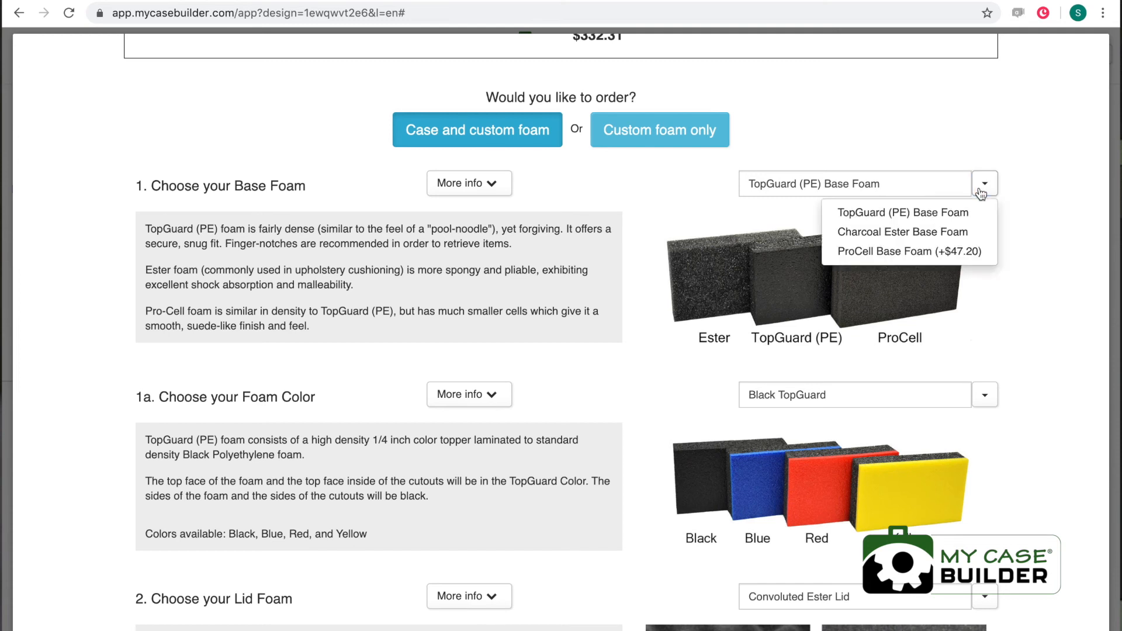
left_click(931, 233)
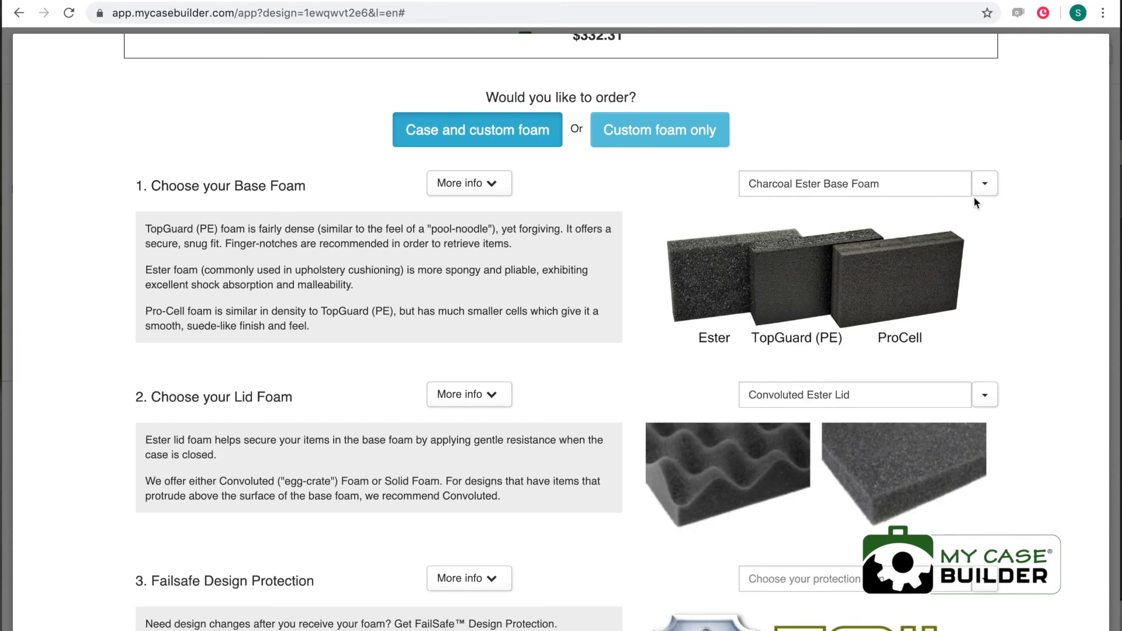
left_click(984, 184)
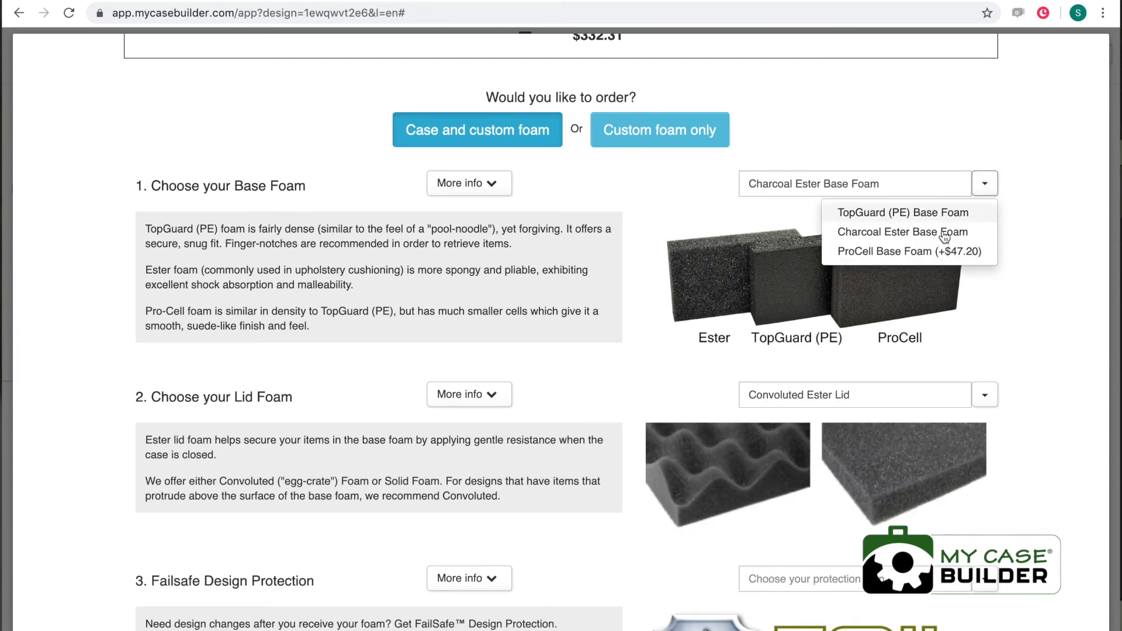
left_click(1006, 256)
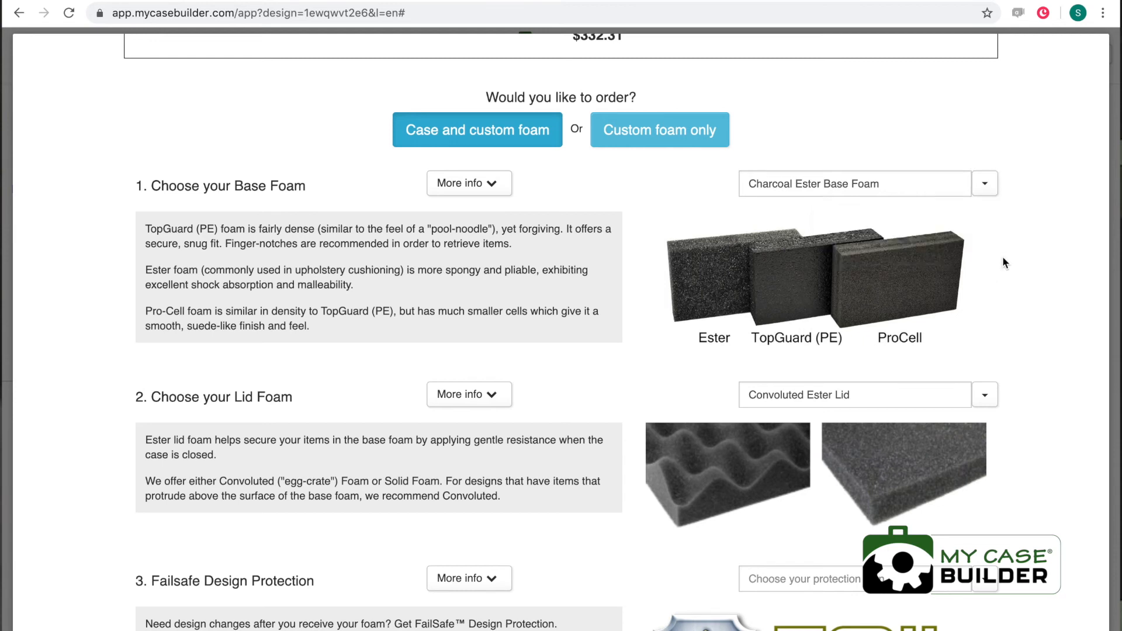
left_click(984, 183)
left_click(911, 213)
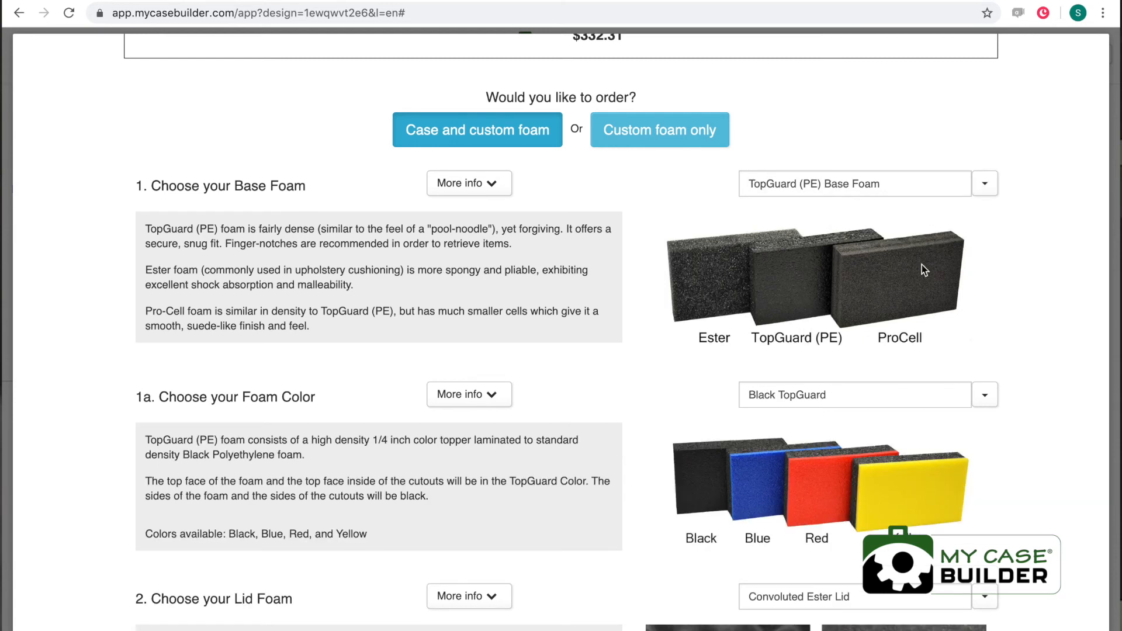
Review the lid foam section and the available FailSafe design protection plans without choosing one
scroll(920, 344, "down", 2)
scroll(921, 343, "down", 3)
scroll(921, 343, "down", 4)
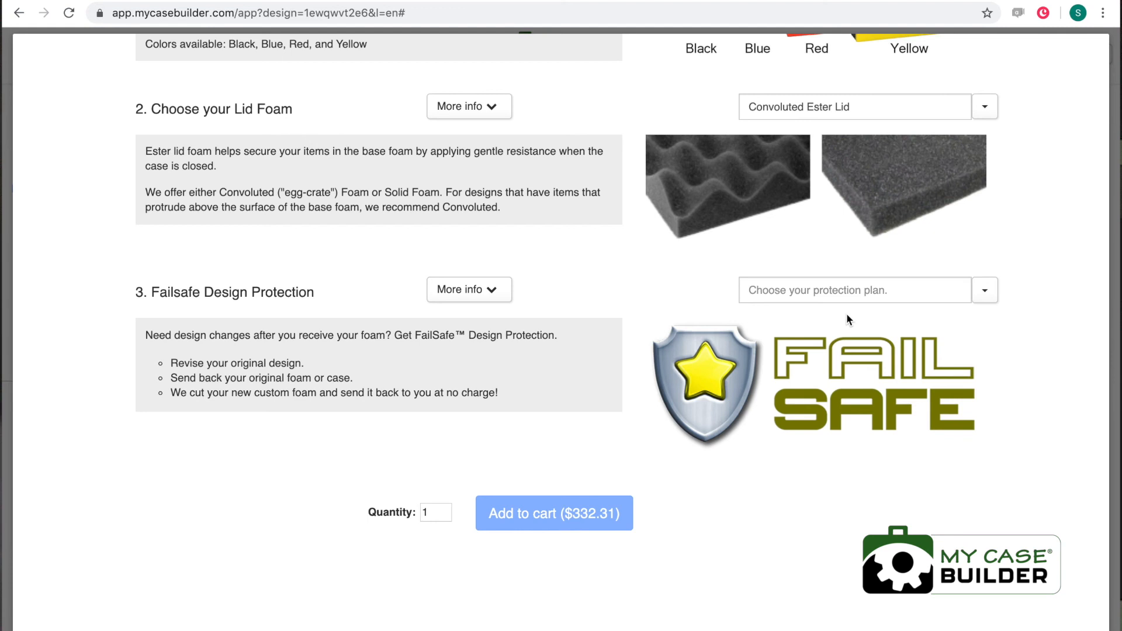
left_click(985, 295)
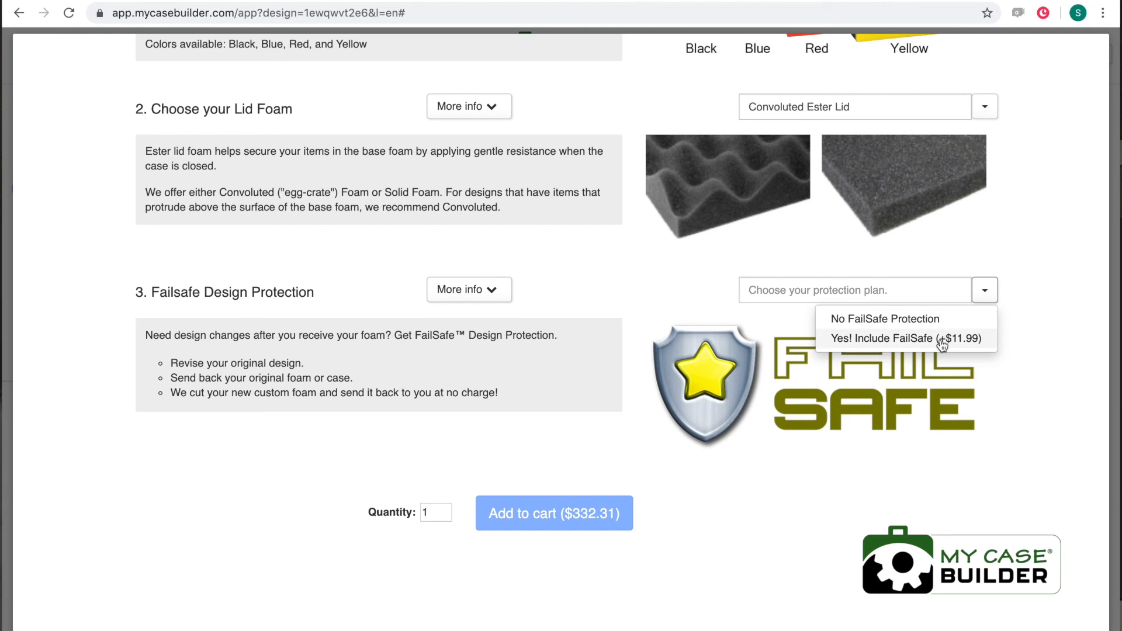
left_click(1022, 268)
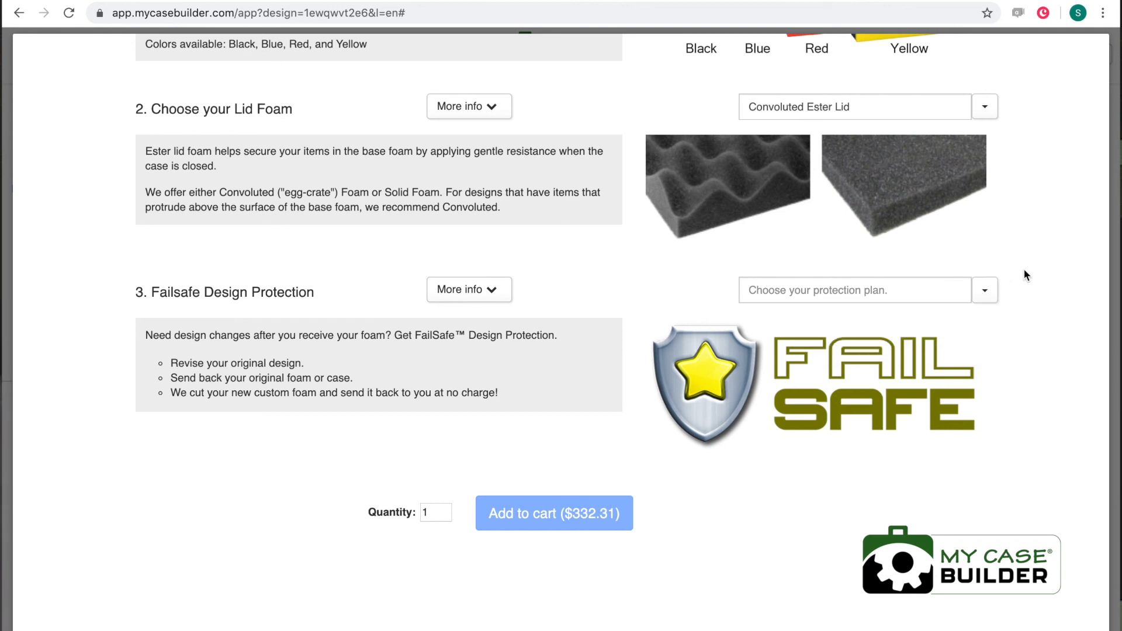